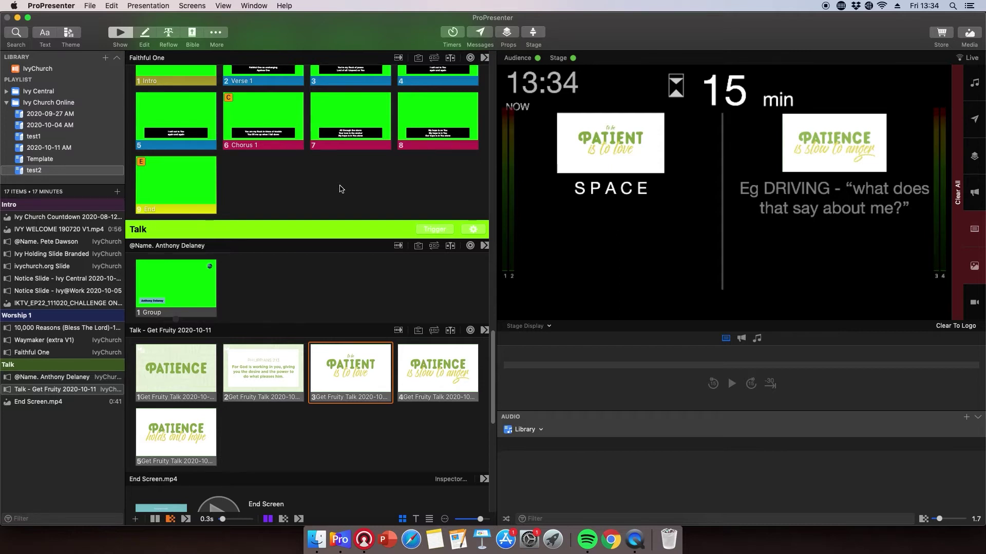
# Switch the stage display layout to Worship1 and show the Chorus 1 slide of Faithful One
pyautogui.click(192, 6)
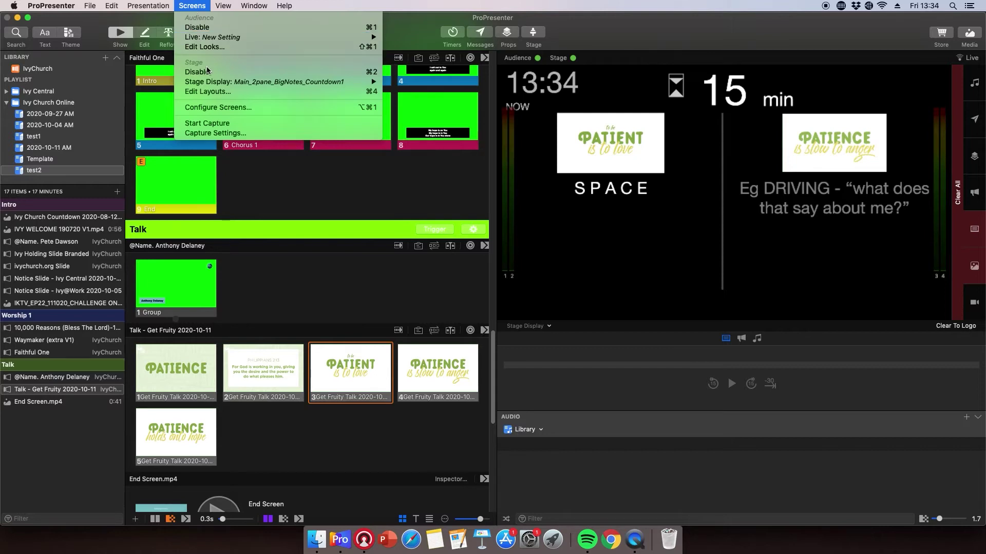
pyautogui.moveTo(243, 84)
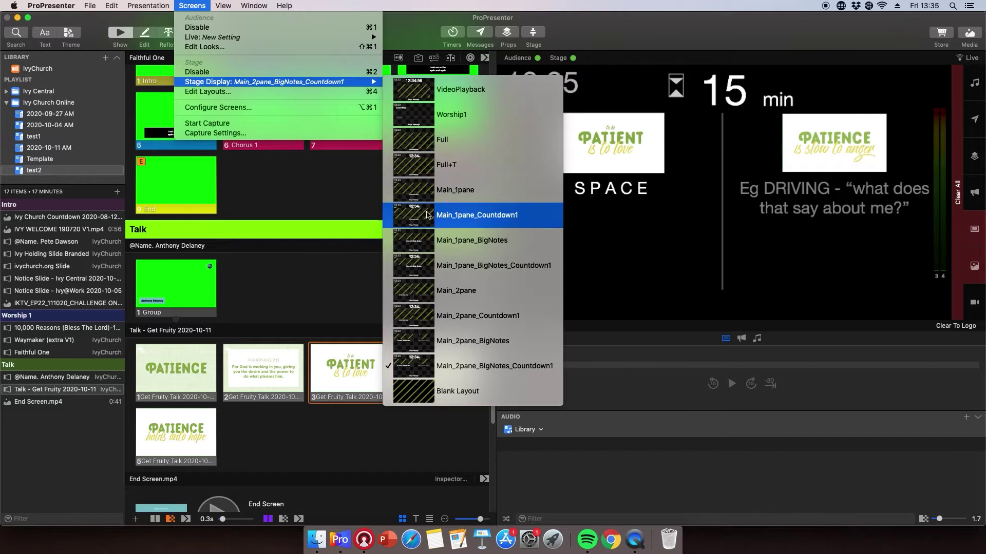
pyautogui.click(440, 114)
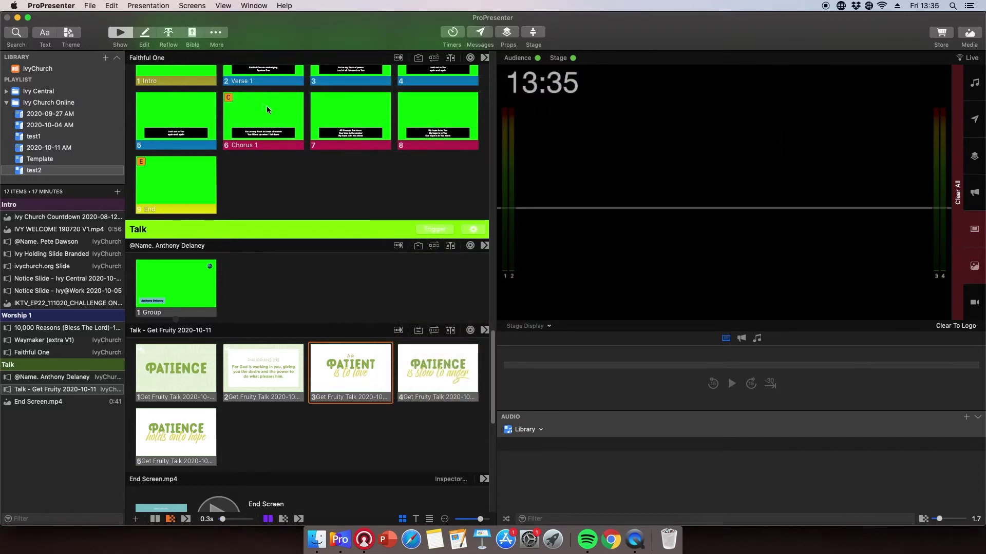
pyautogui.click(267, 108)
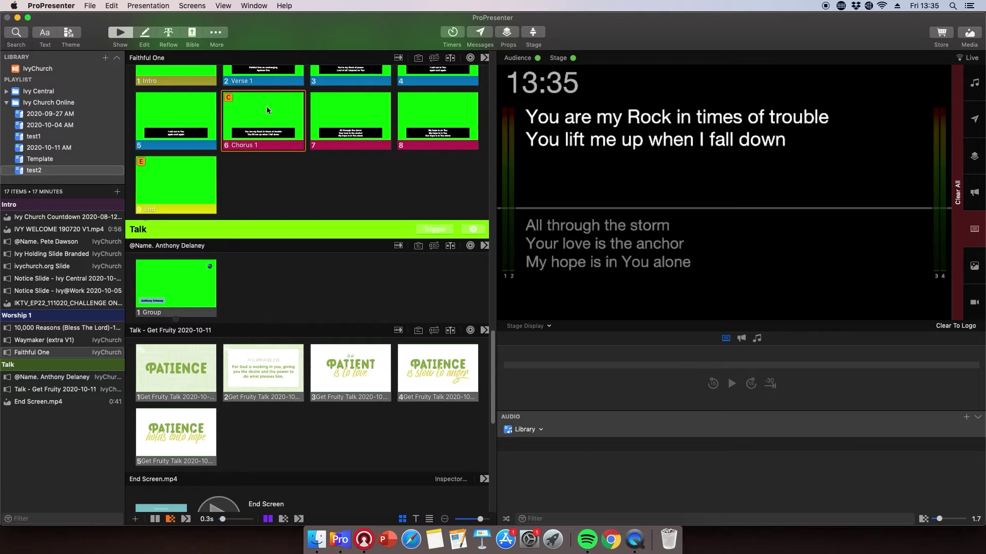
# Show the first two slides of Talk - Get Fruity 2020-10-11 and switch the stage display layout to Main_2pane_BigNotes_Countdown1
pyautogui.click(199, 365)
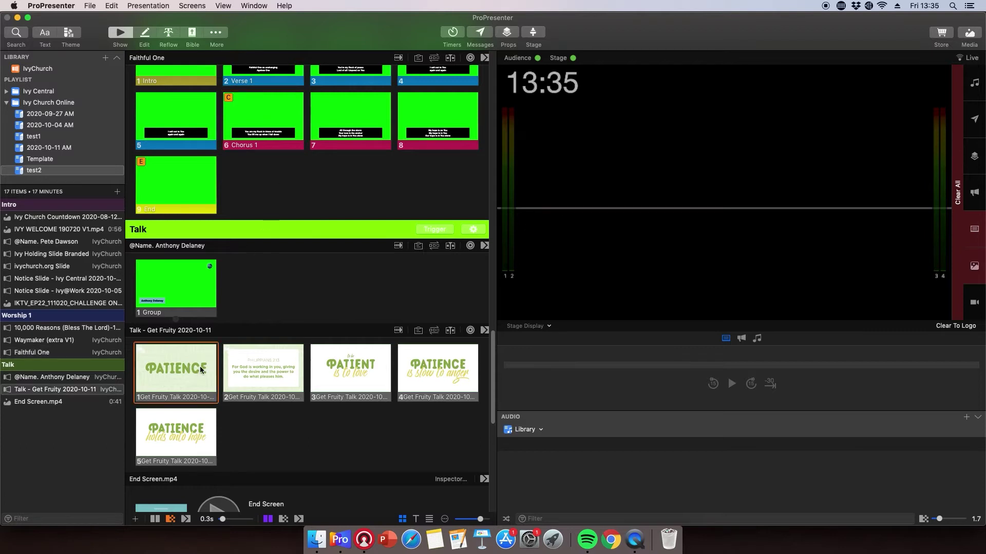
pyautogui.click(251, 373)
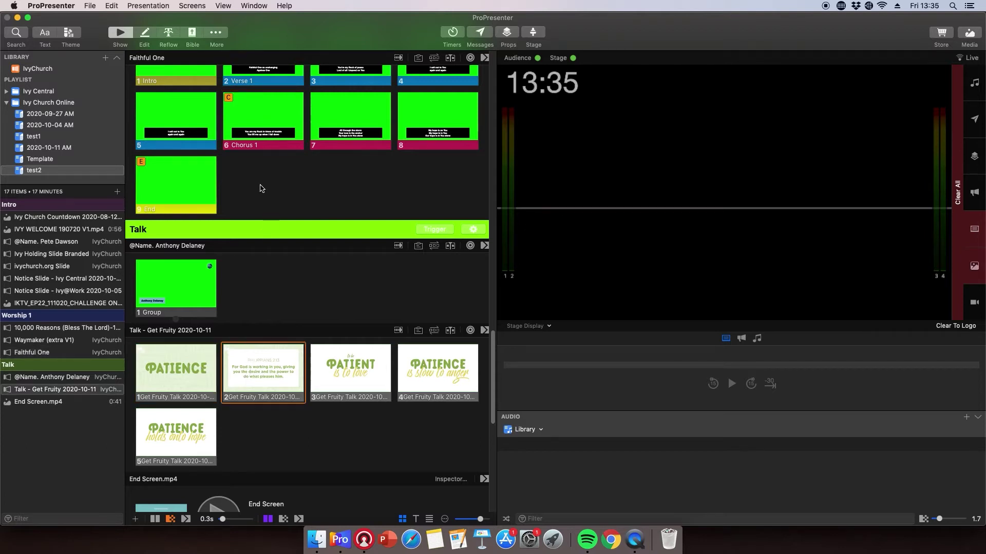
pyautogui.click(194, 6)
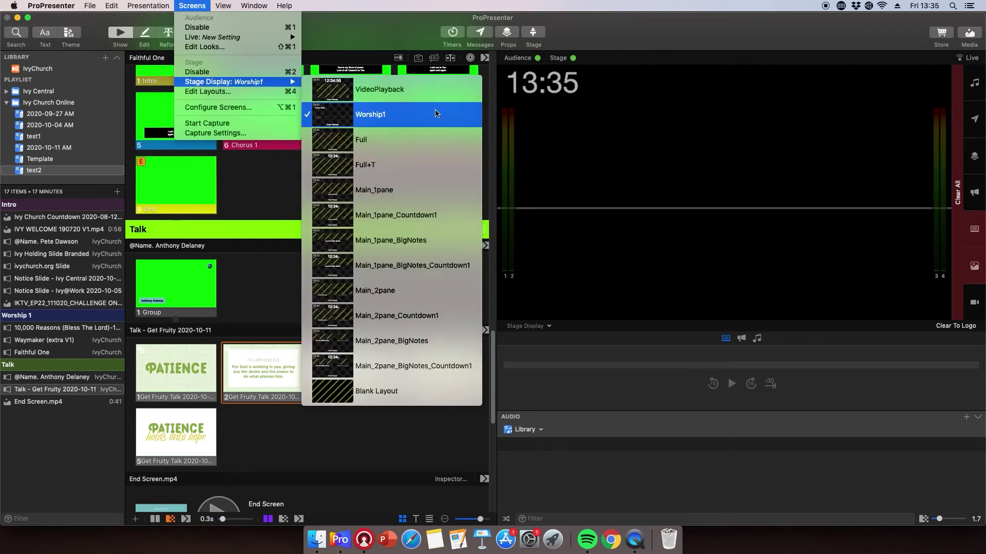
pyautogui.click(338, 366)
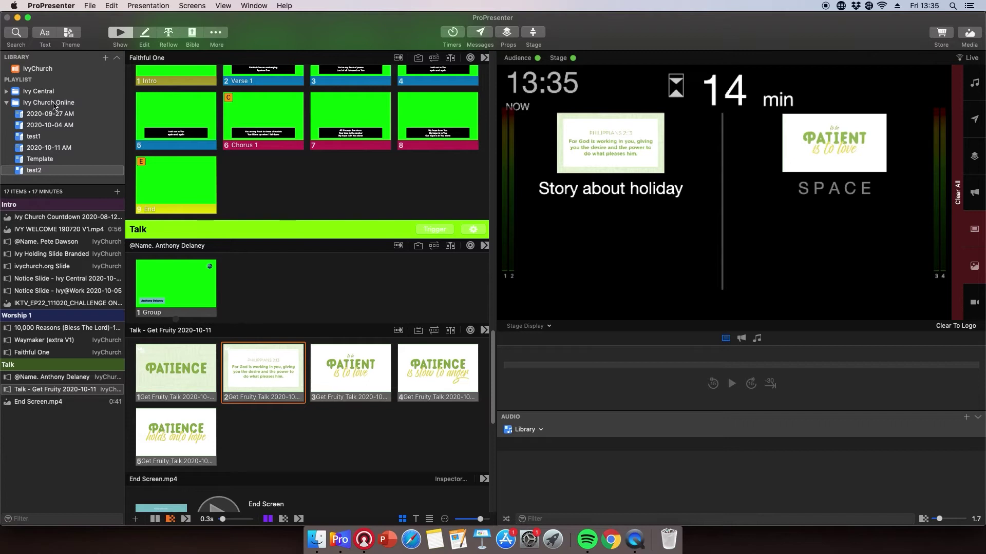
# Add #Stage-Worship from the IvyChurch library to the start of Worship 1 in the test2 playlist, and #Stage-2pane Big+T to the start of Talk
pyautogui.click(46, 75)
pyautogui.click(45, 71)
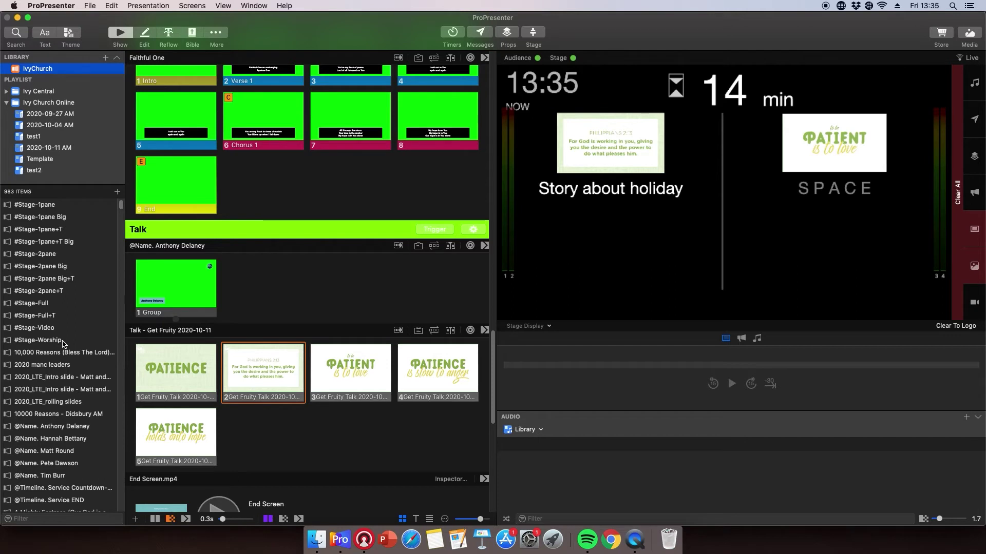
pyautogui.moveTo(62, 344)
pyautogui.mouseDown()
pyautogui.moveTo(46, 280)
pyautogui.moveTo(43, 173)
pyautogui.moveTo(53, 329)
pyautogui.mouseUp()
pyautogui.click(41, 72)
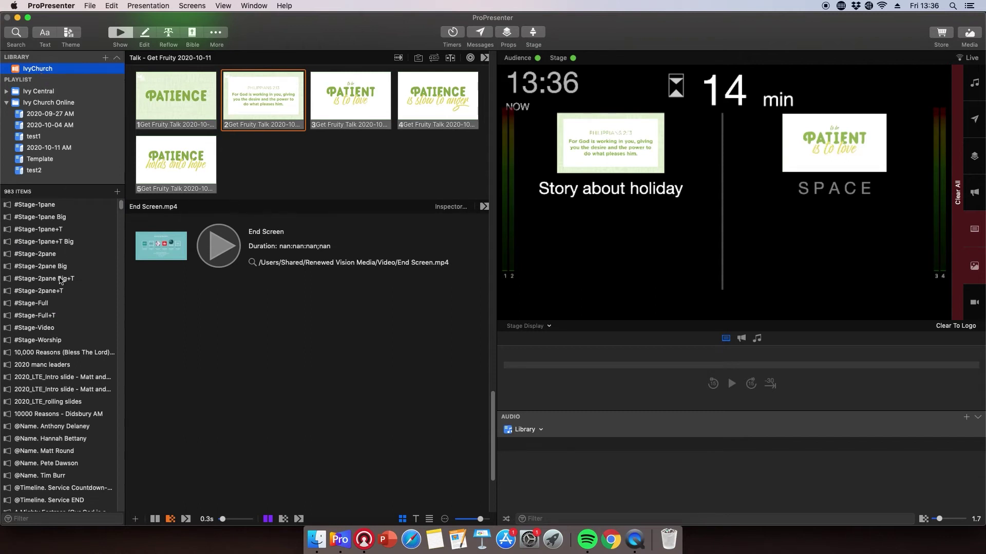
pyautogui.moveTo(56, 282); pyautogui.dragTo(71, 392)
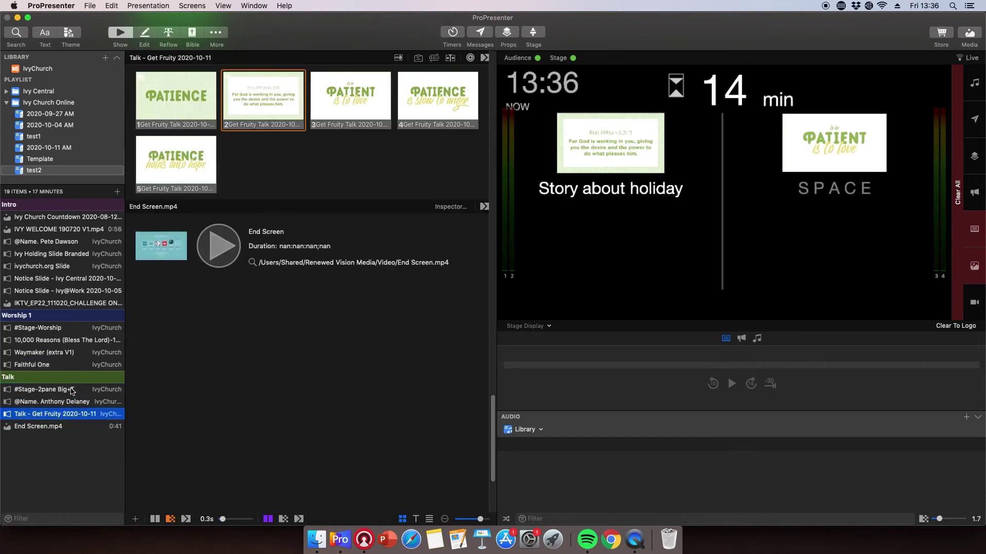
# Add #Stage-Video from the IvyChurch library to the test2 playlist, directly before the IKTV_EP22_111020_CHALLENGE ONLY video
pyautogui.click(47, 73)
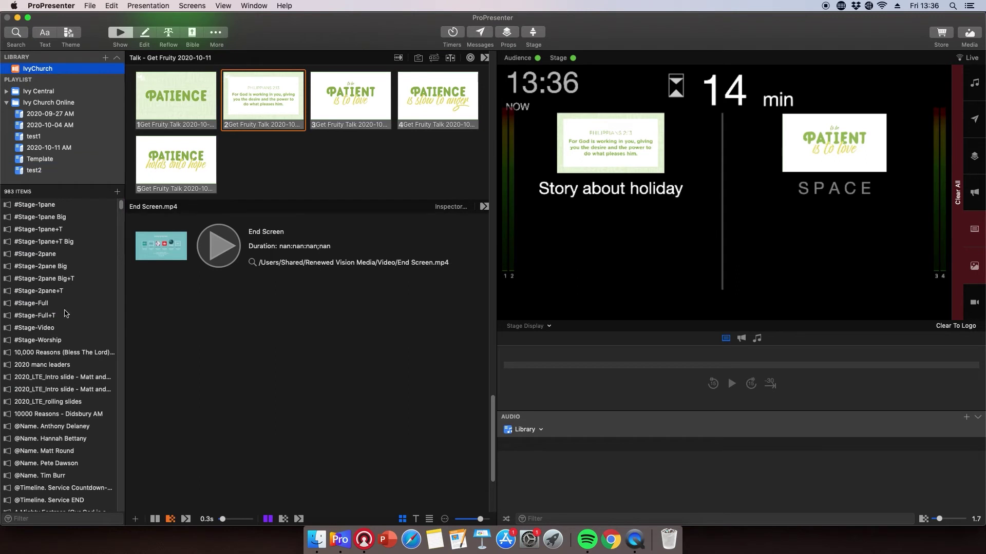
pyautogui.moveTo(49, 329); pyautogui.dragTo(44, 176)
pyautogui.moveTo(59, 302); pyautogui.dragTo(53, 306)
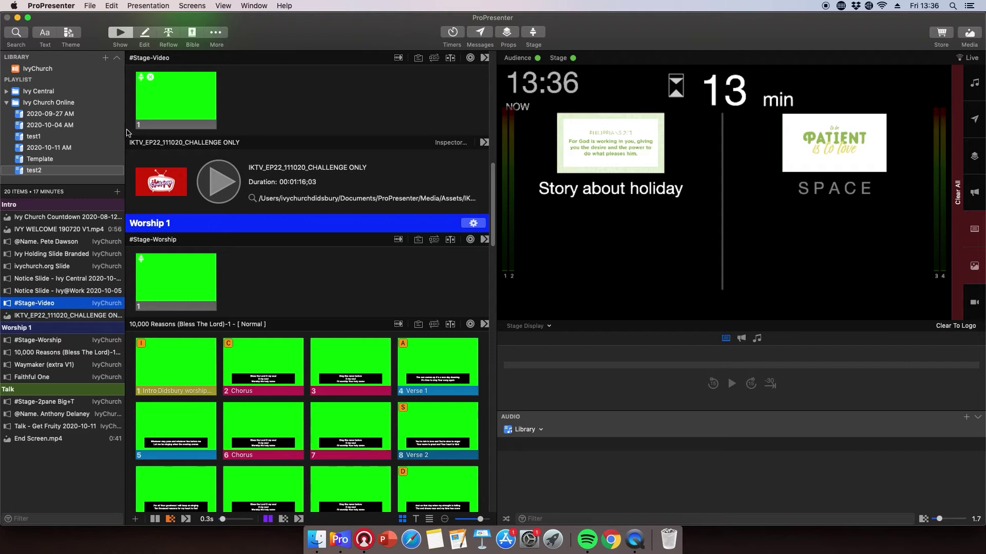
# Trigger the #Stage-Video slide, play the IKTV_EP22_111020_CHALLENGE ONLY video and pause it
pyautogui.click(174, 94)
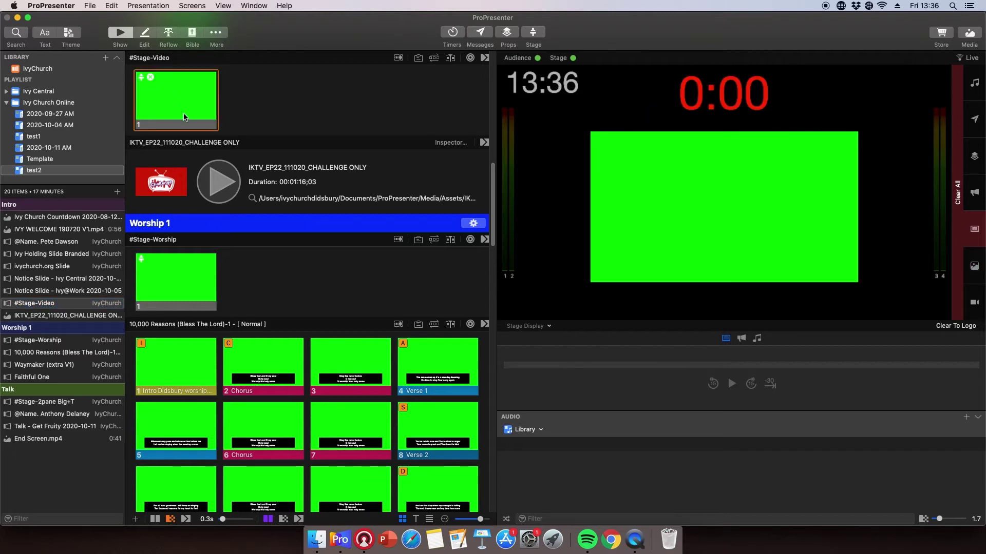
pyautogui.click(217, 178)
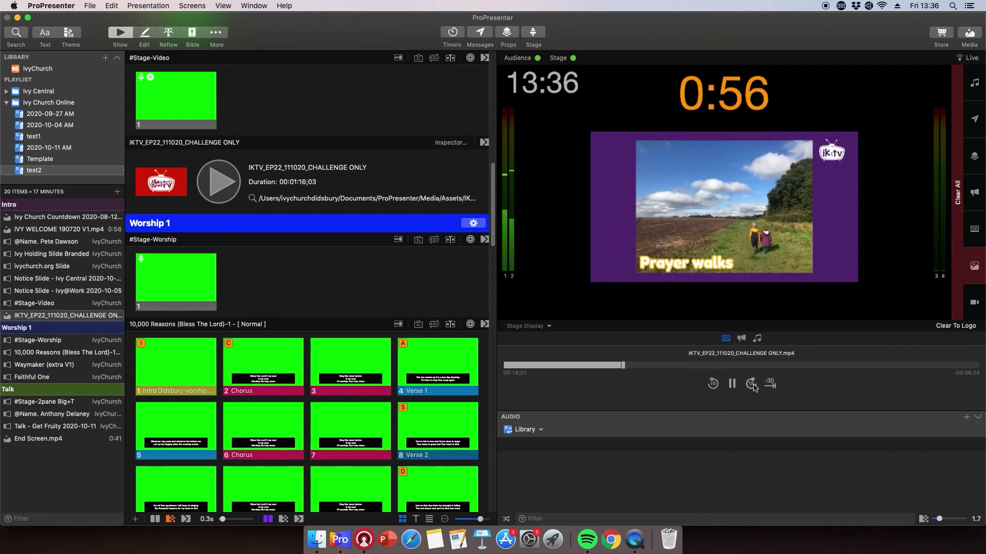
pyautogui.click(731, 383)
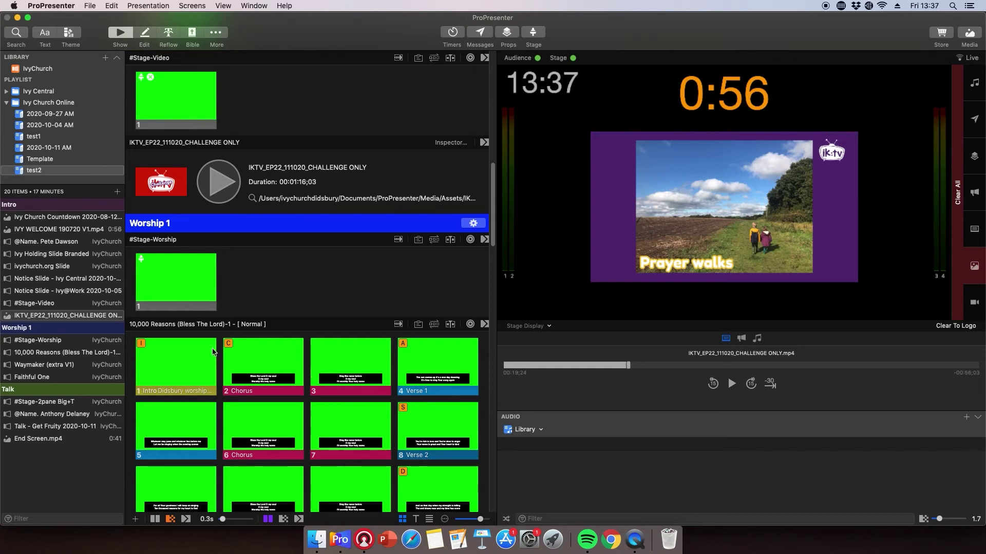
# Add a Stage action with the Worship1 layout to the Intro slide of 10,000 Reasons
pyautogui.scroll(-5, 287, 266)
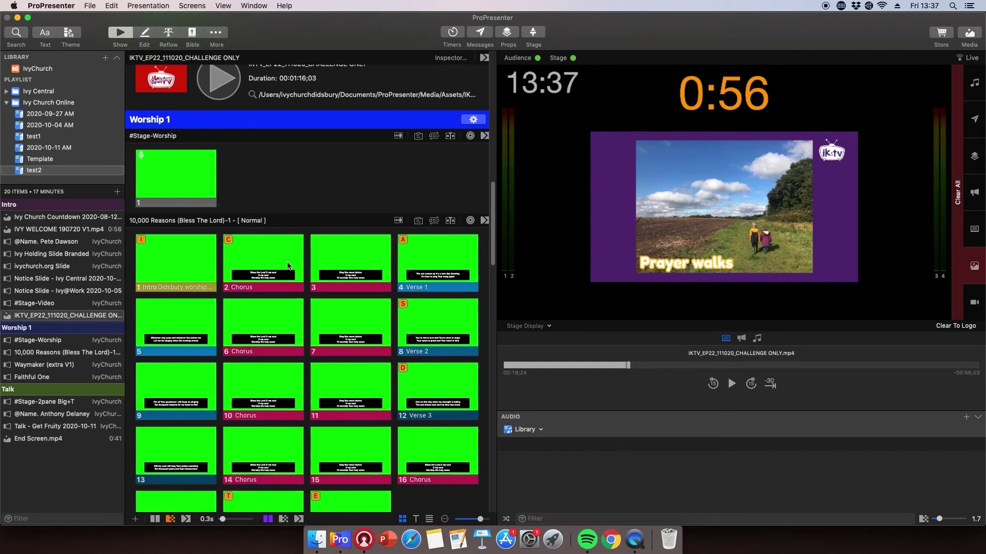
pyautogui.scroll(-3, 287, 266)
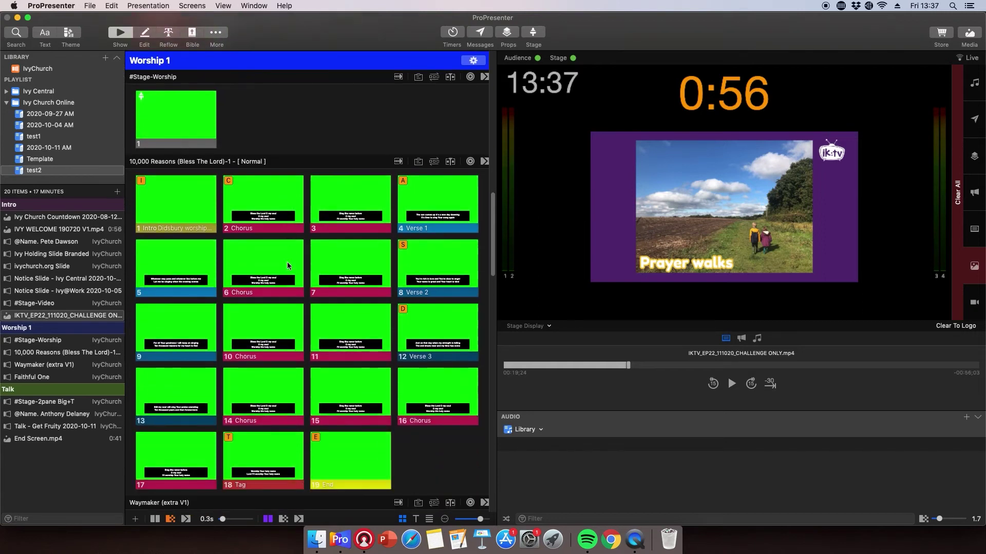
pyautogui.rightClick(169, 195)
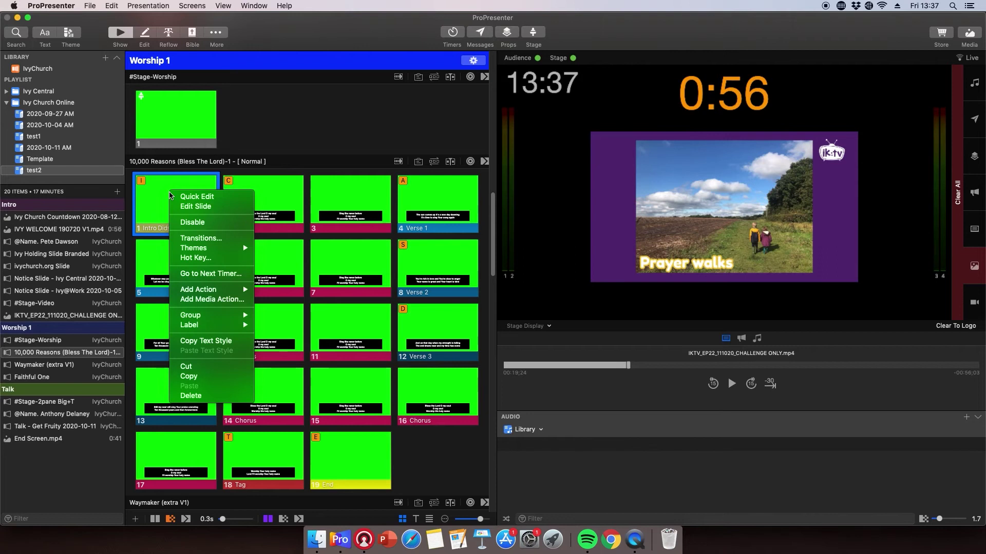
pyautogui.moveTo(219, 294)
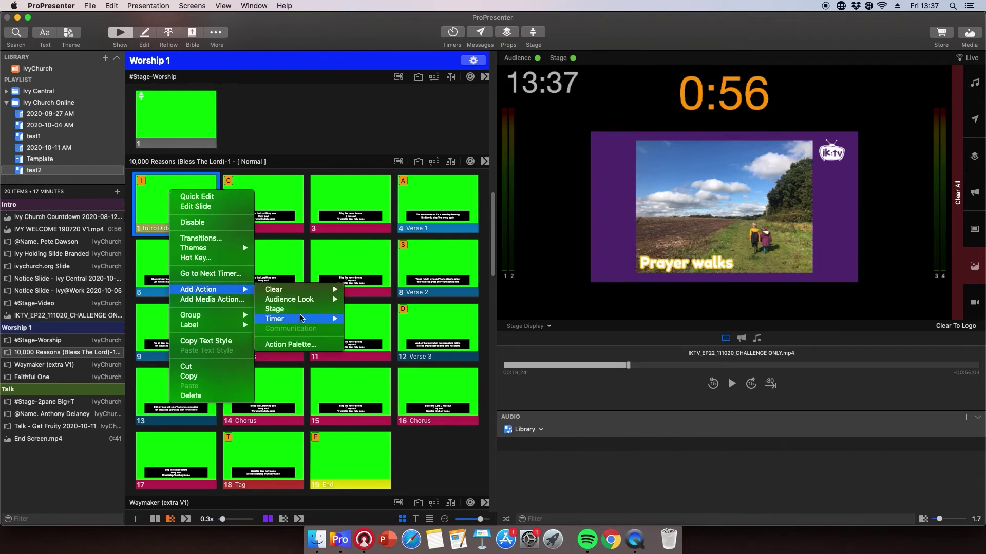
pyautogui.moveTo(300, 321)
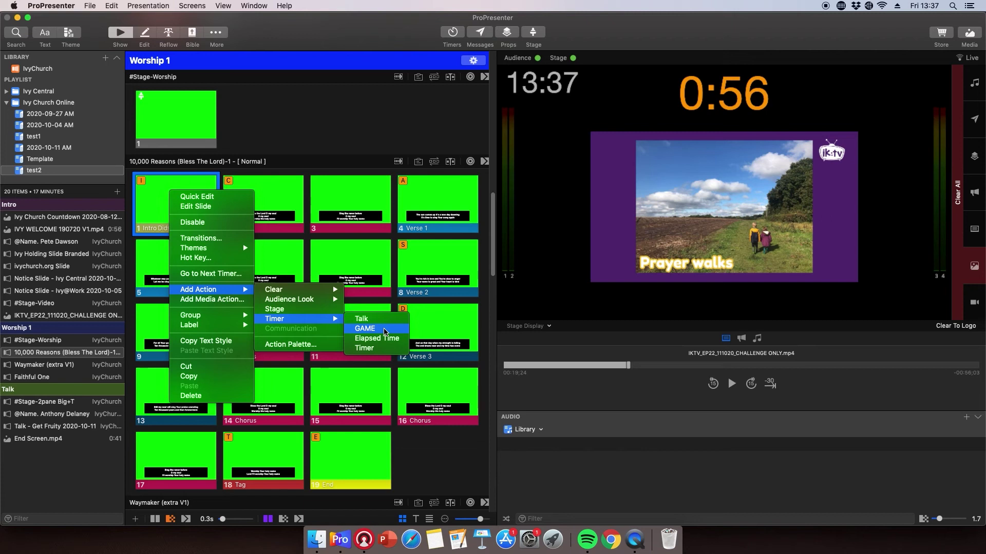
pyautogui.click(278, 313)
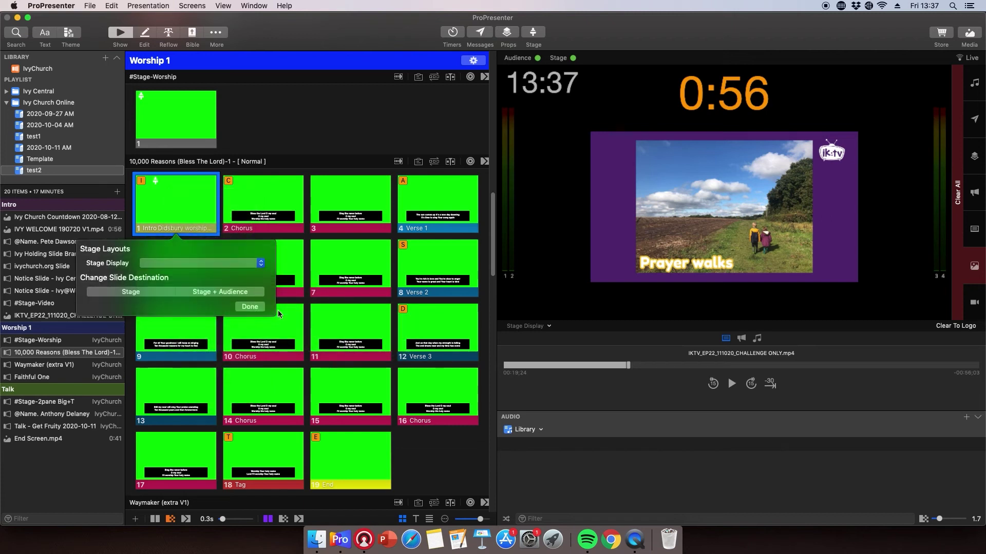
pyautogui.click(262, 265)
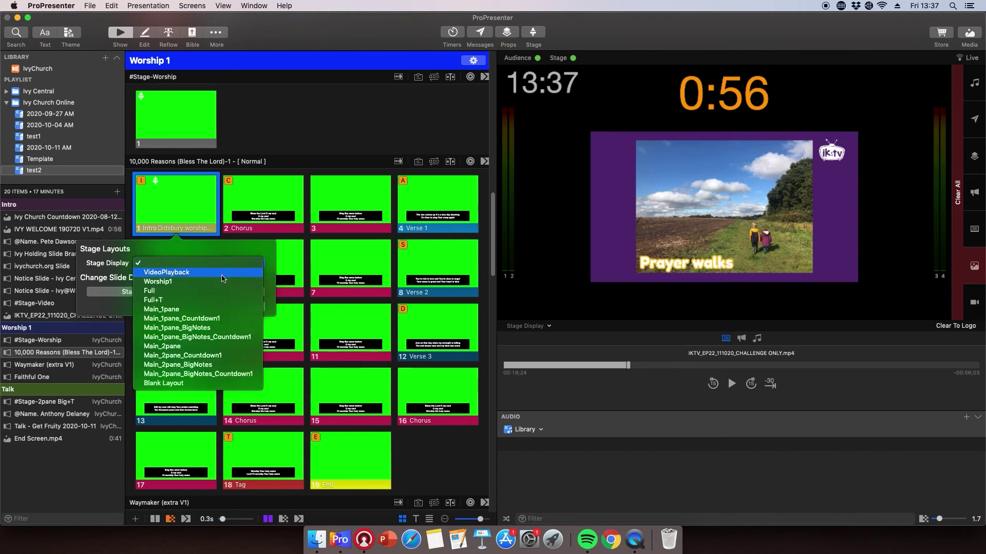
pyautogui.click(187, 282)
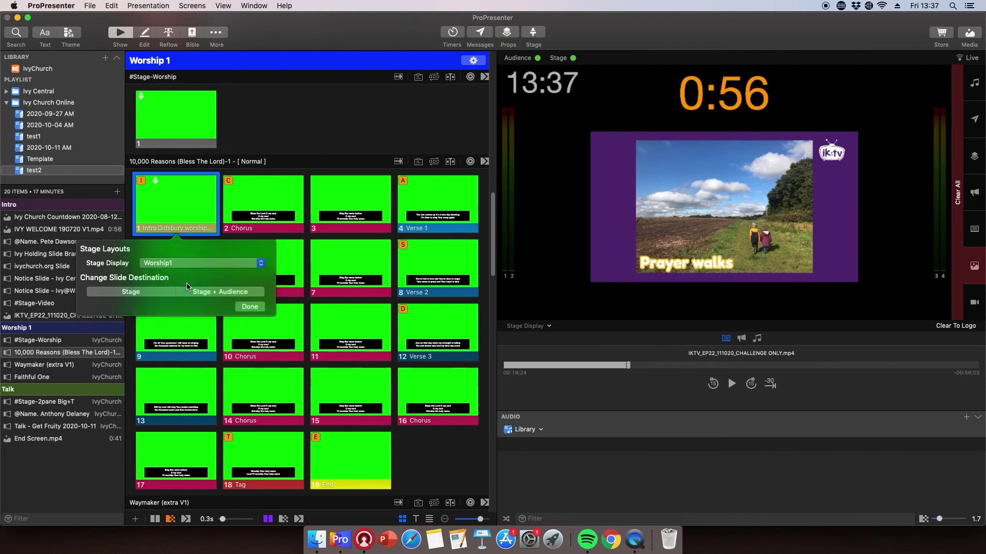
pyautogui.click(247, 306)
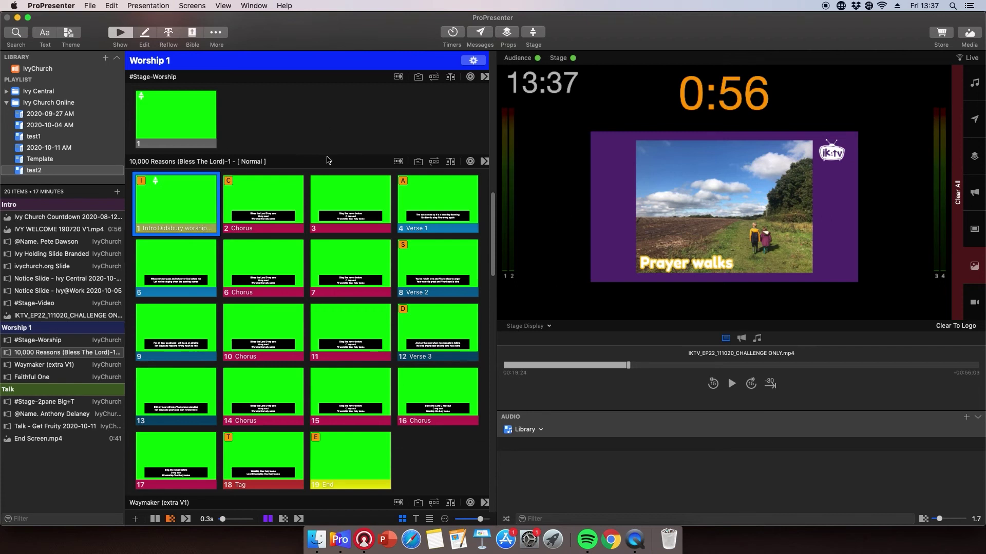
pyautogui.press('Escape')
# Show the Intro slide of 10,000 Reasons and advance through the following slides to Verse 1
pyautogui.click(196, 203)
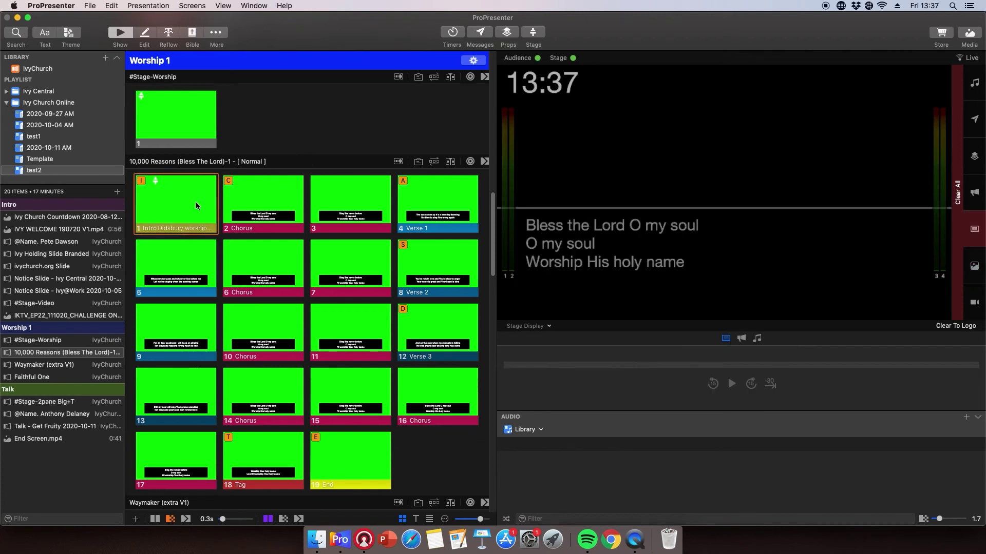
pyautogui.press('Right')
pyautogui.press('Right')
pyautogui.press('Right')
pyautogui.scroll(-10, 195, 202)
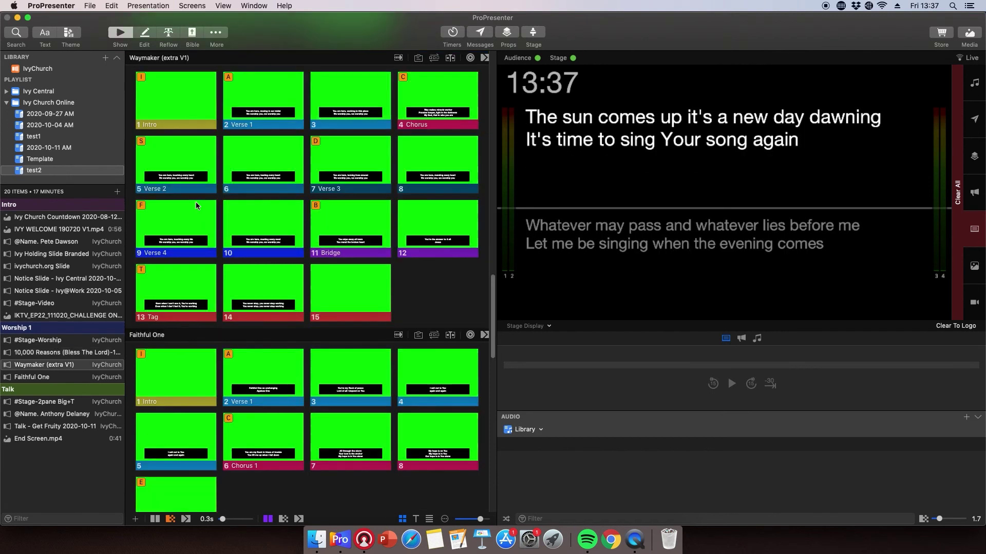